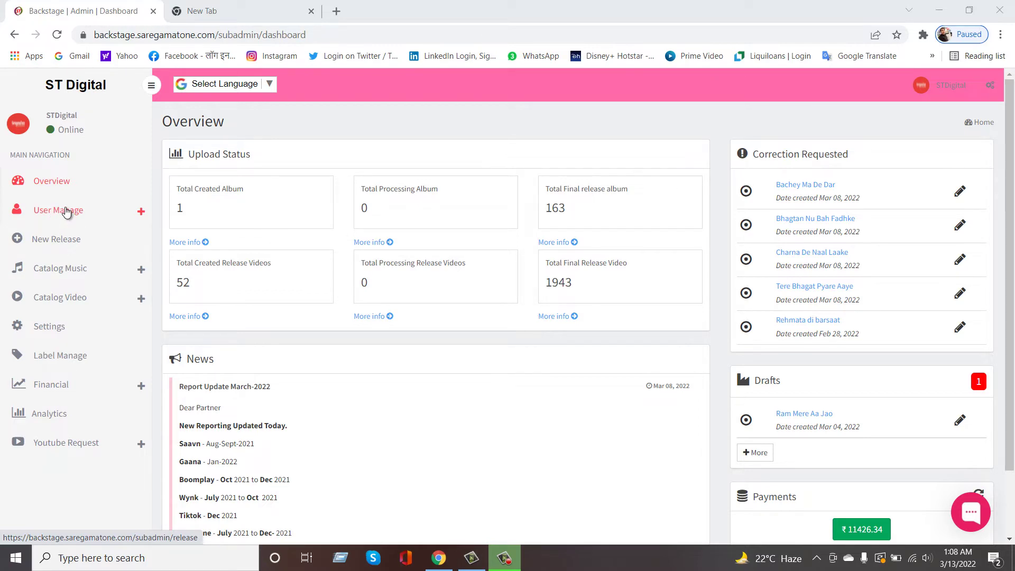
- Open the roles management page under user management
left_click(66, 211)
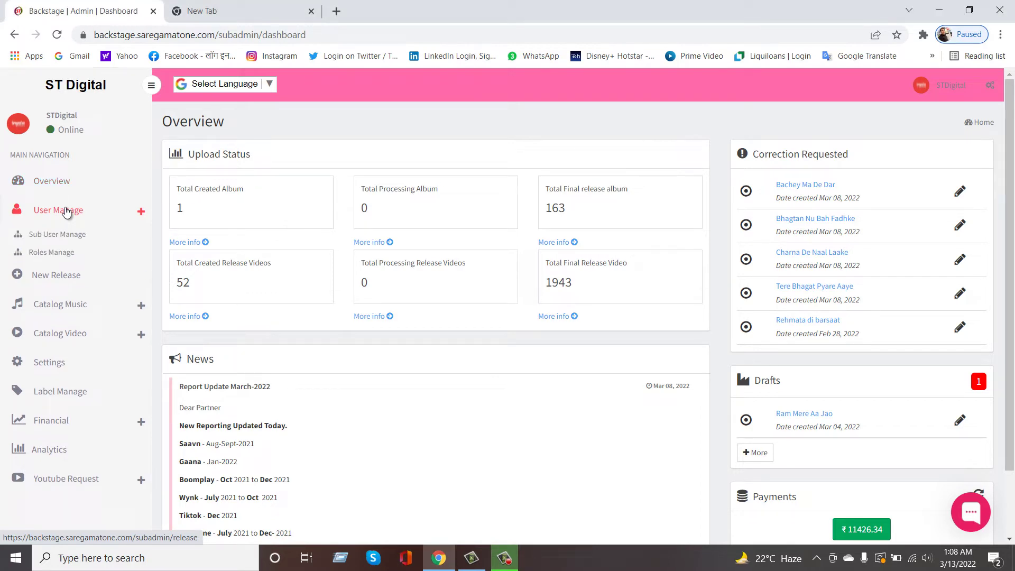
left_click(45, 255)
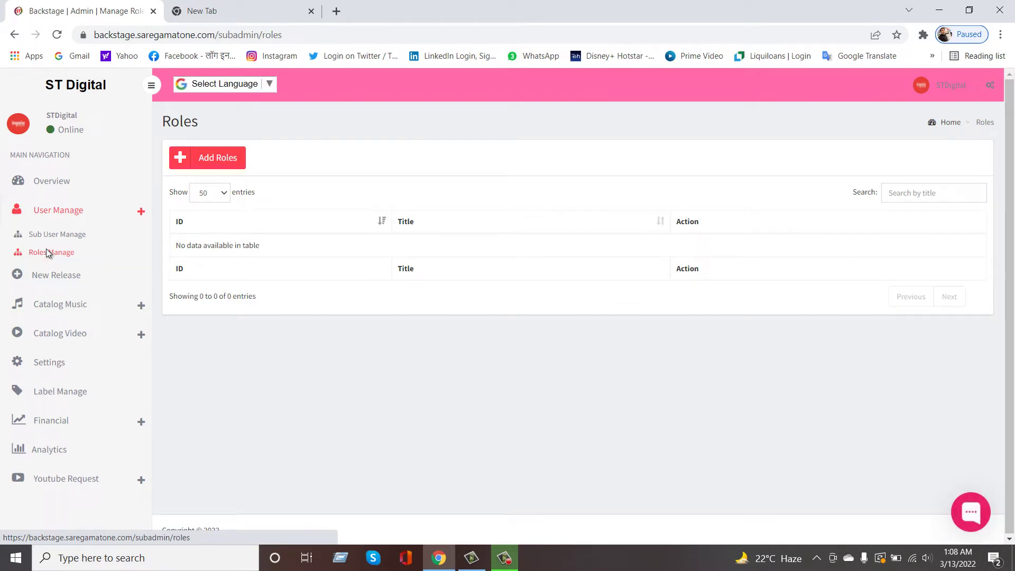
left_click(46, 251)
left_click_drag(213, 118, 158, 120)
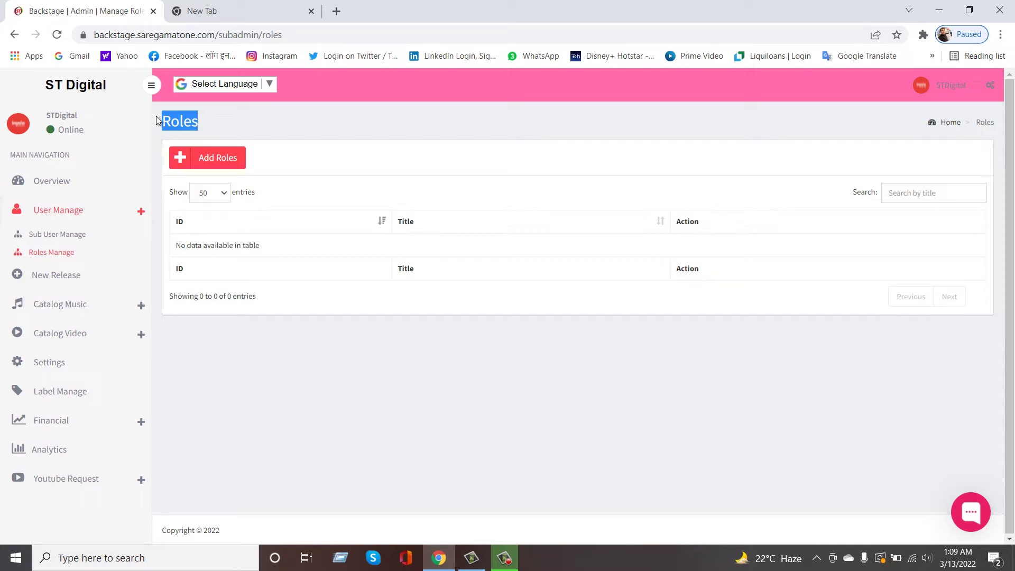
- Start a new role and name it "ST Digital Sub User Default Roles For User"
left_click(202, 161)
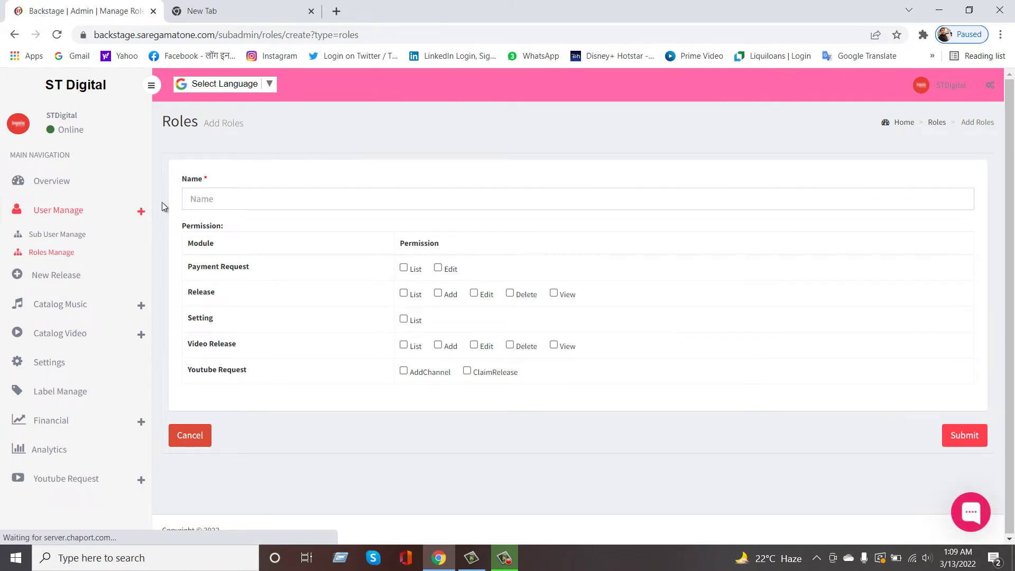
left_click_drag(182, 180, 202, 198)
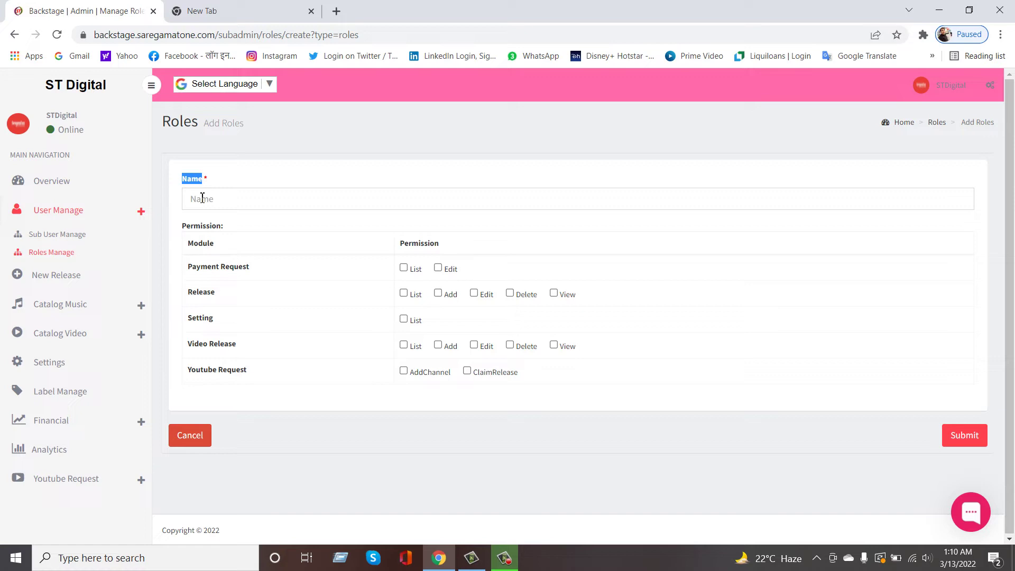
left_click(202, 198)
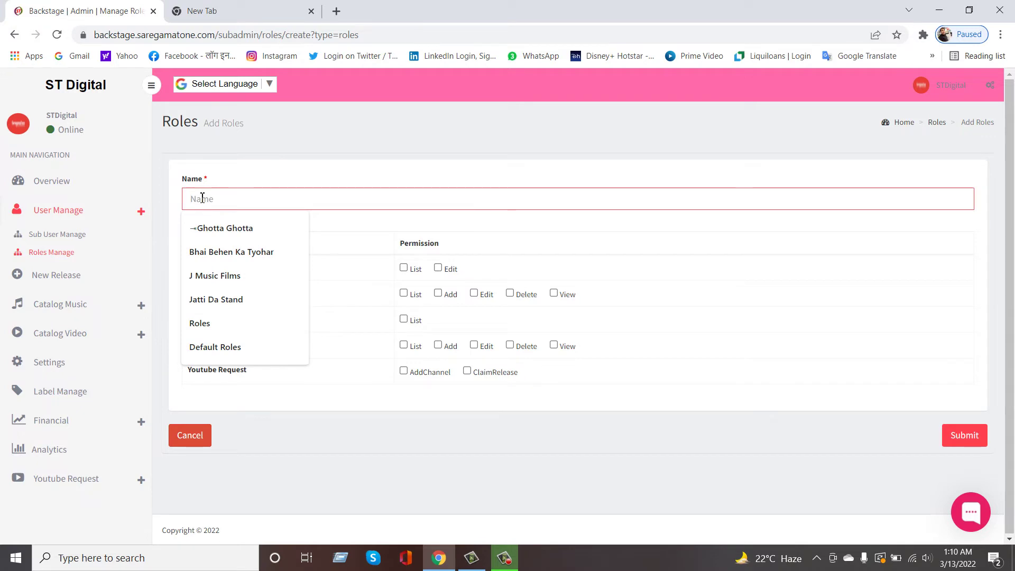
type("ST Digital Sub User Default Roles For User")
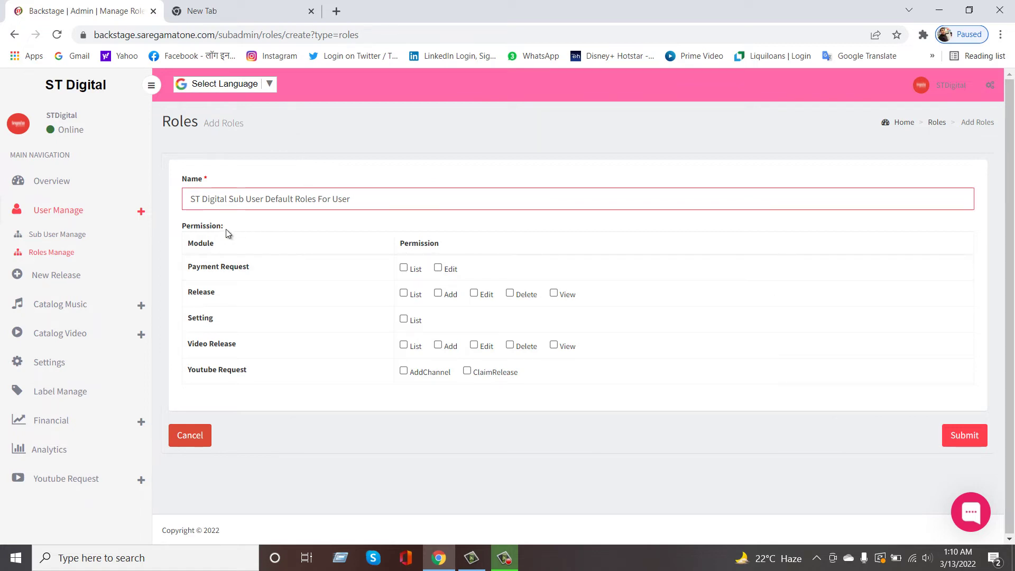
- Grant the role the List and Edit permissions for Payment Request
left_click_drag(226, 230, 180, 229)
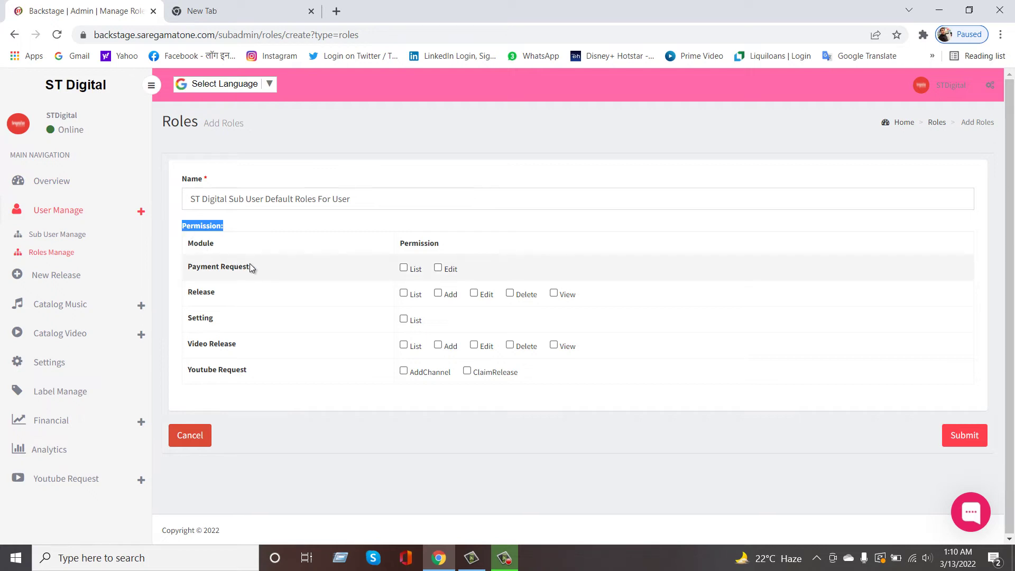
left_click_drag(251, 267, 189, 268)
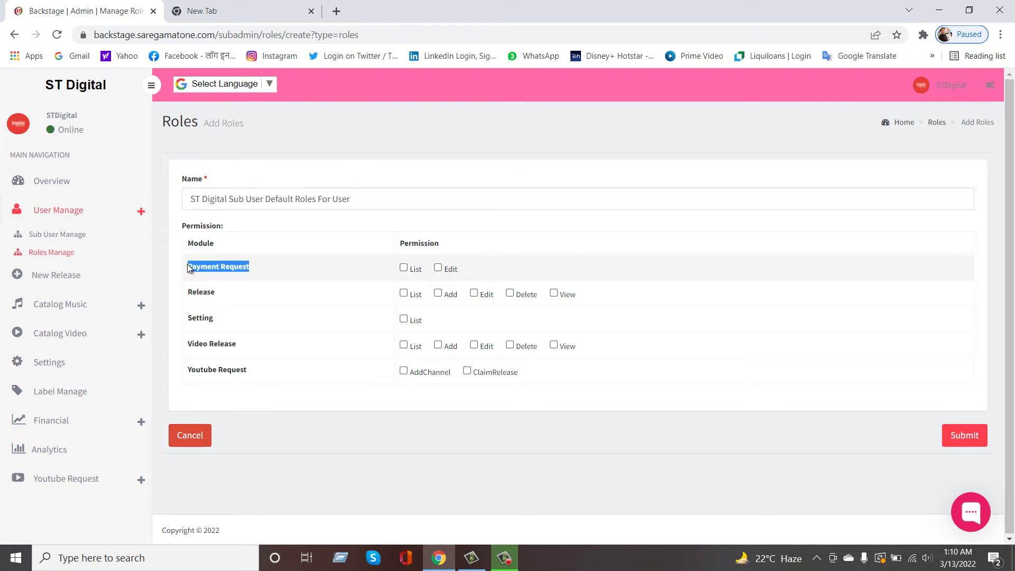
left_click(403, 267)
left_click(438, 268)
- Grant the role List, Add, Edit, Delete and View permissions for Release, and List for Setting
left_click_drag(224, 297, 190, 297)
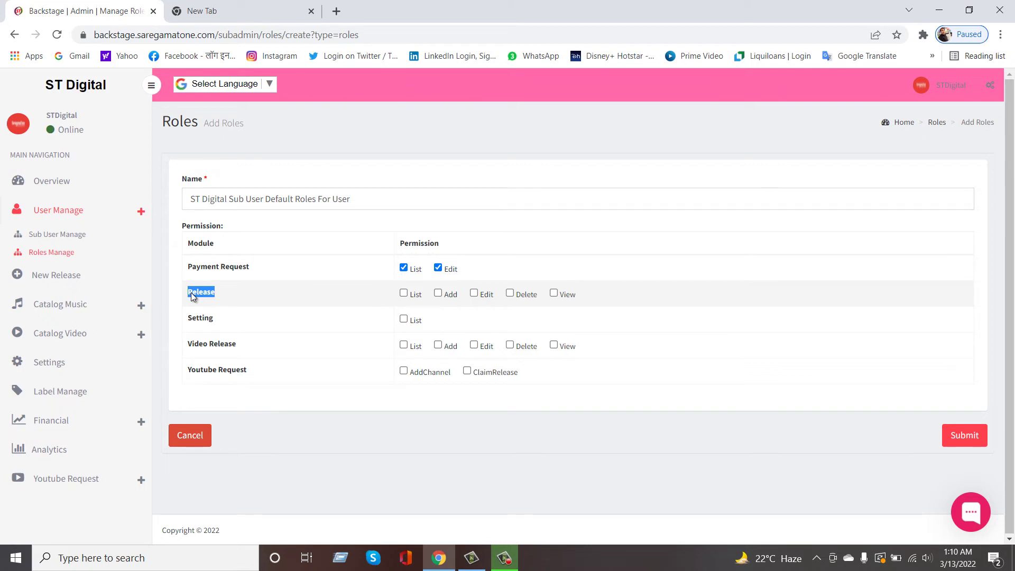
left_click(403, 293)
left_click(438, 292)
left_click(474, 293)
left_click(510, 293)
left_click(555, 294)
double_click(191, 319)
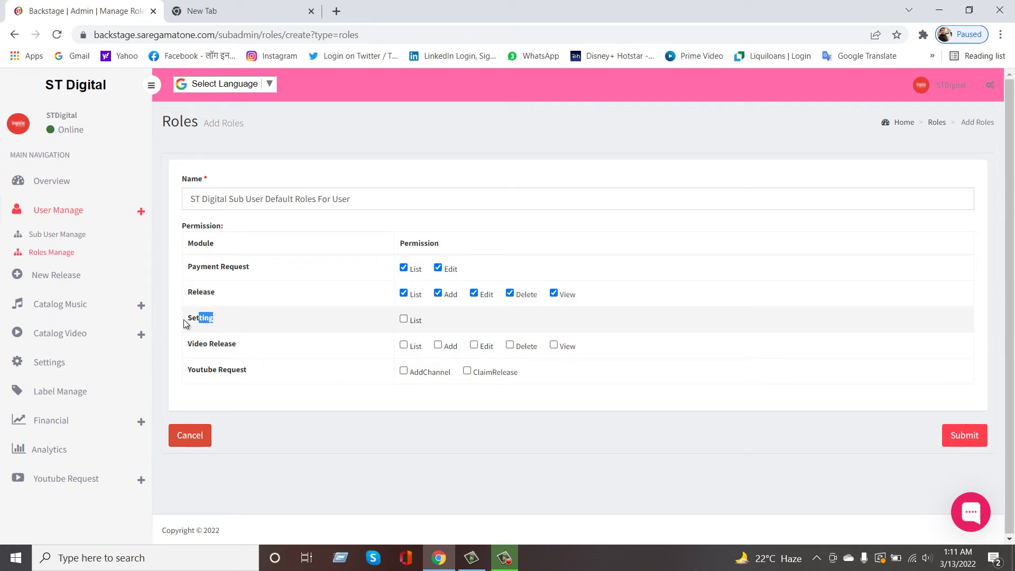
left_click(403, 319)
- Grant the role List, Add, Edit, Delete and View permissions for Video Release
left_click_drag(247, 344, 191, 343)
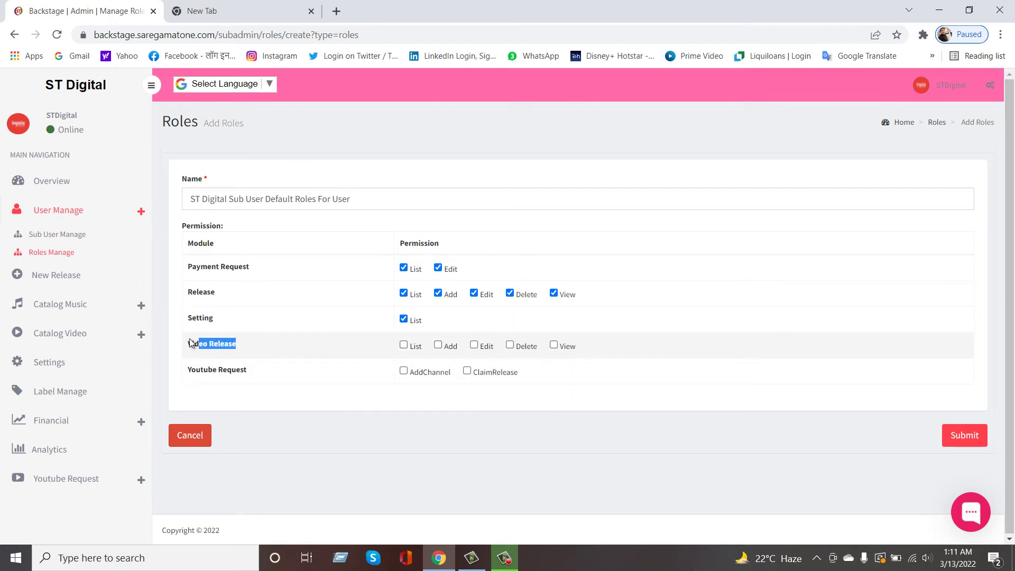
left_click(404, 345)
left_click(438, 346)
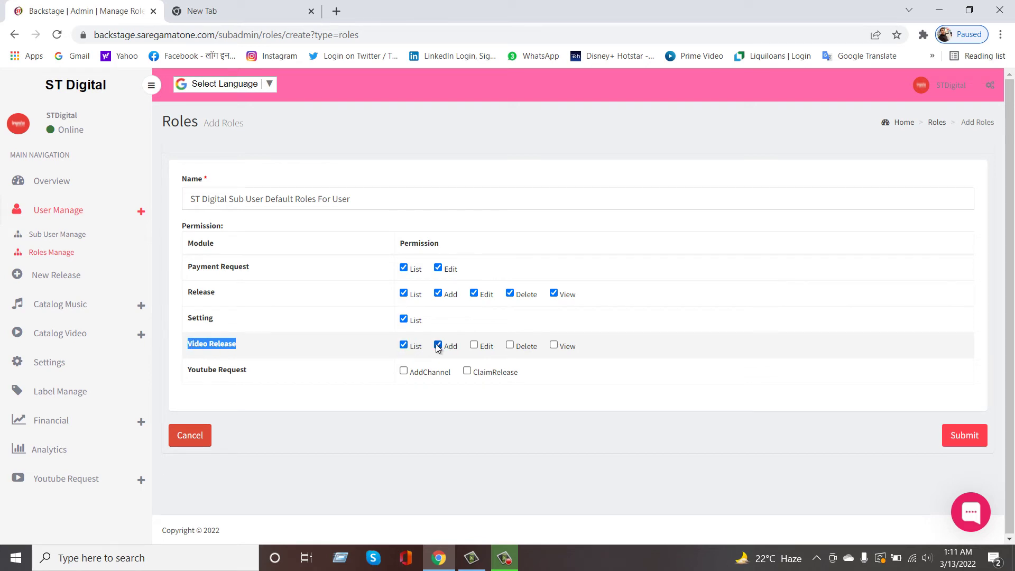
left_click(473, 346)
left_click(510, 345)
left_click(554, 345)
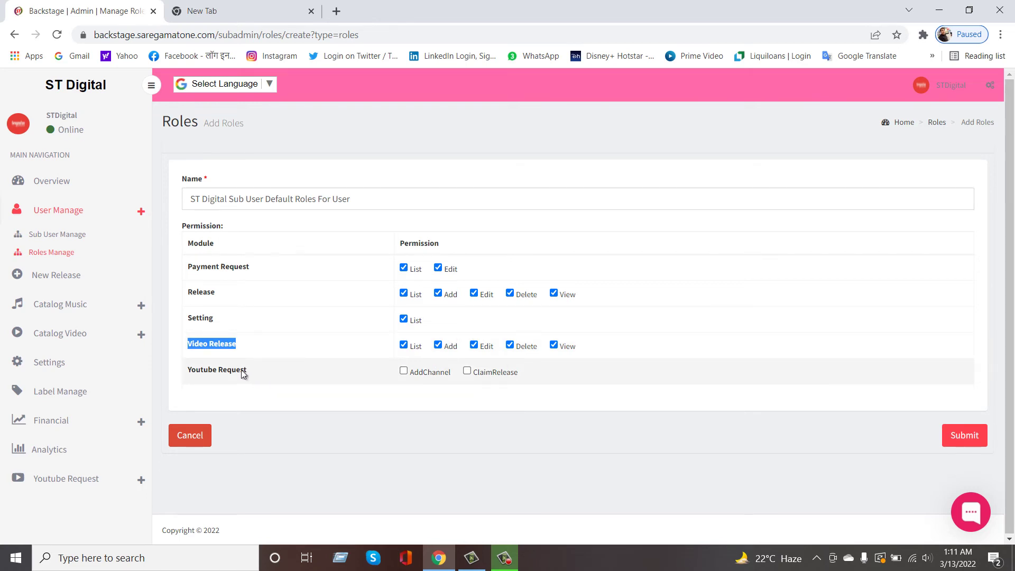
- Grant the AddChannel and ClaimRelease permissions for Youtube Request and submit the new role
left_click(403, 371)
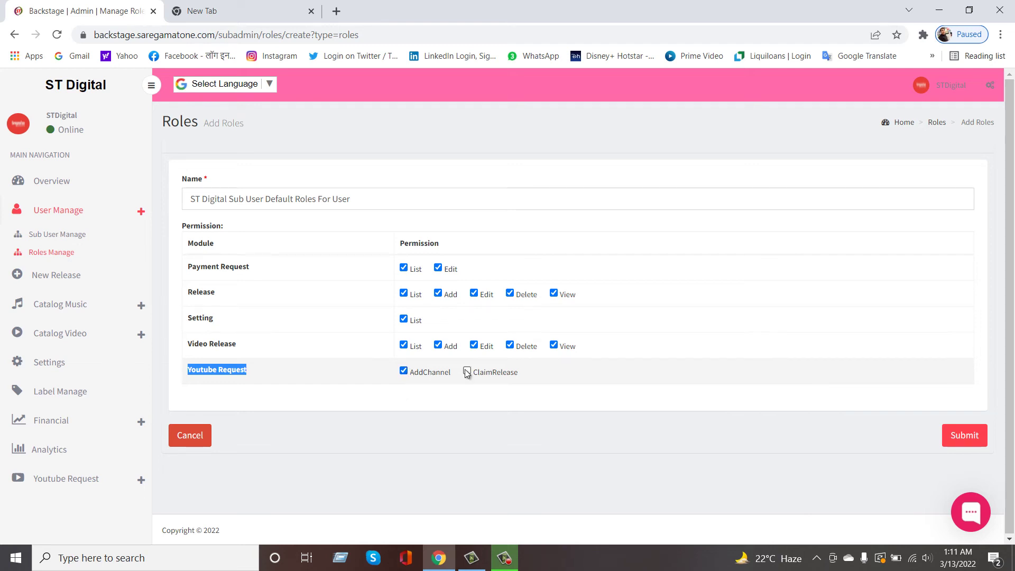
left_click(420, 417)
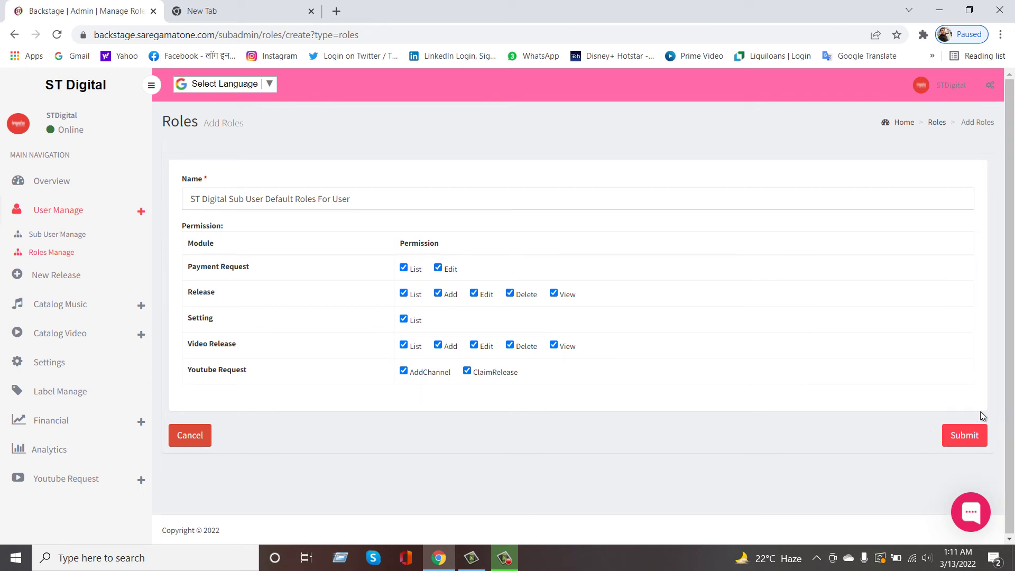
left_click(966, 436)
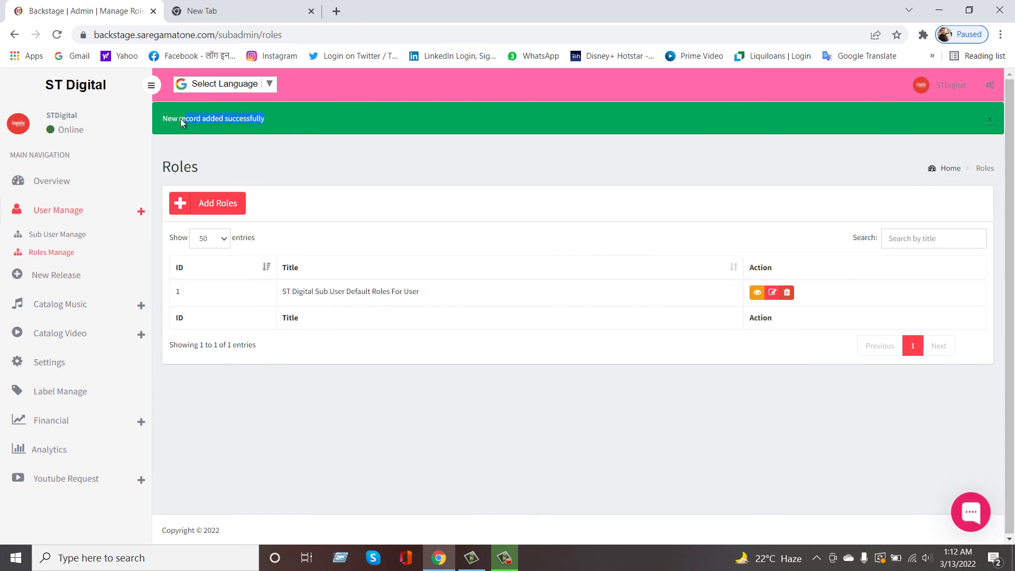
- Review the saved role's name and permissions in its edit form, then return to the roles list without changes
left_click_drag(179, 119, 160, 119)
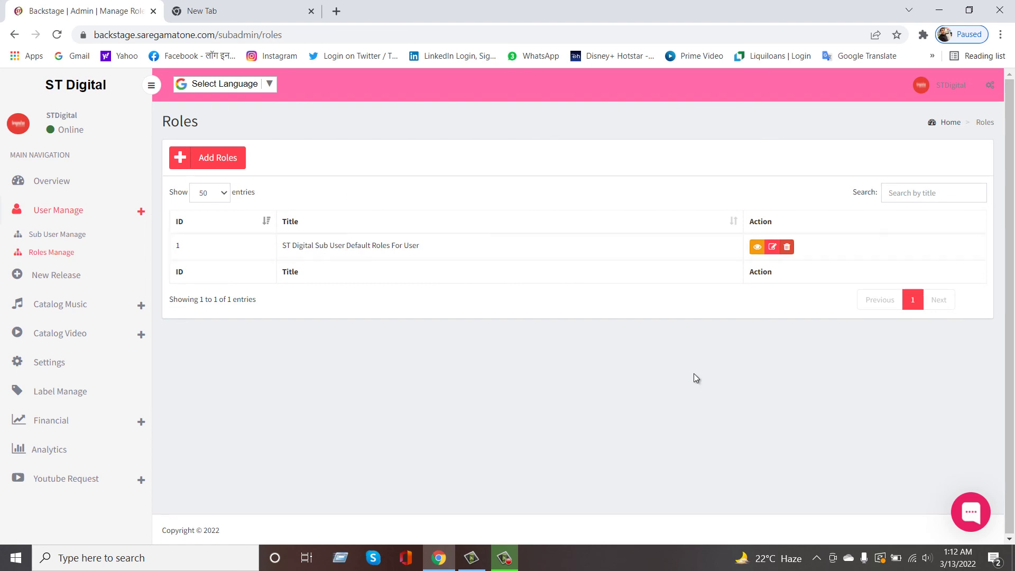
left_click(772, 247)
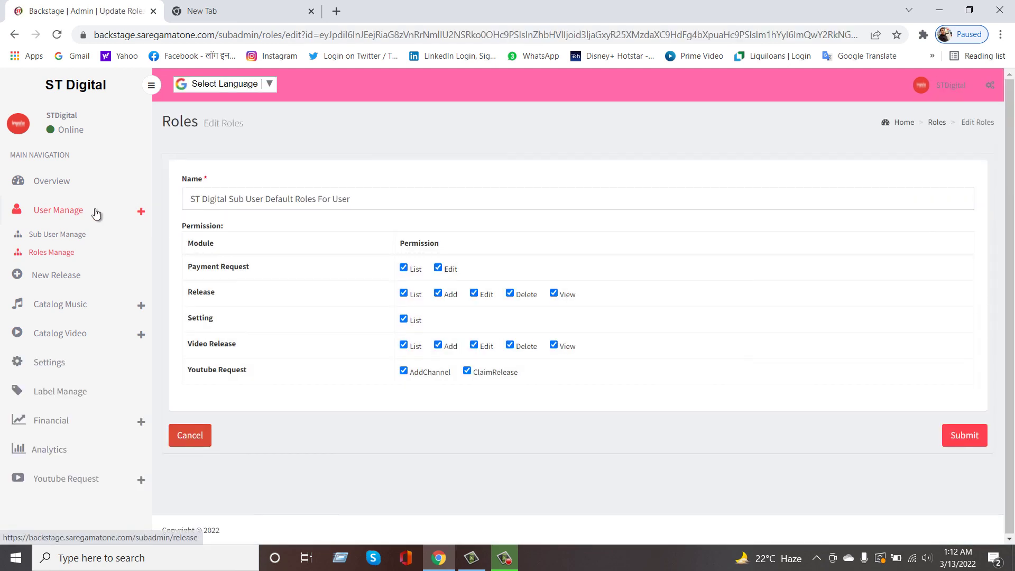
left_click(59, 253)
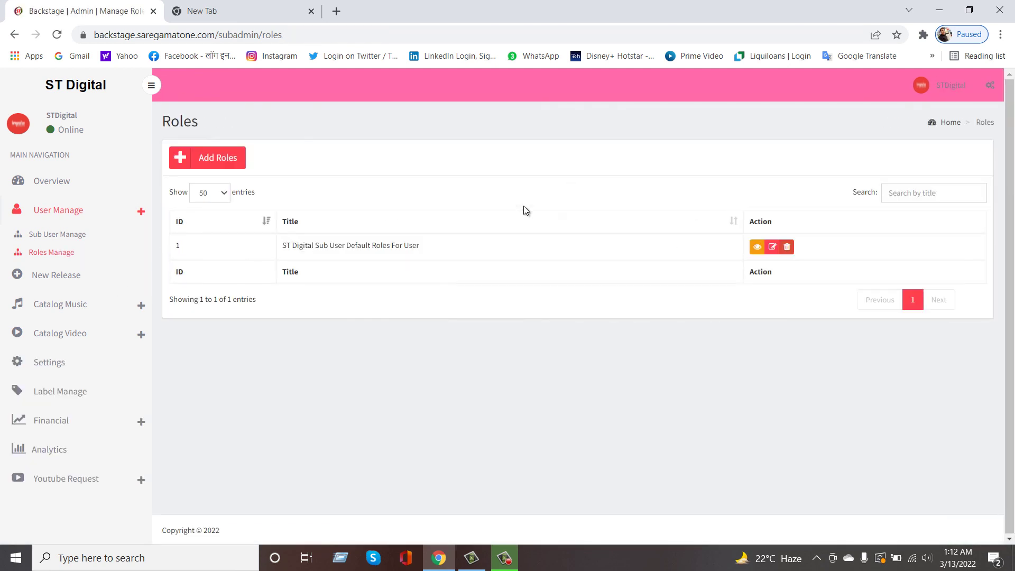